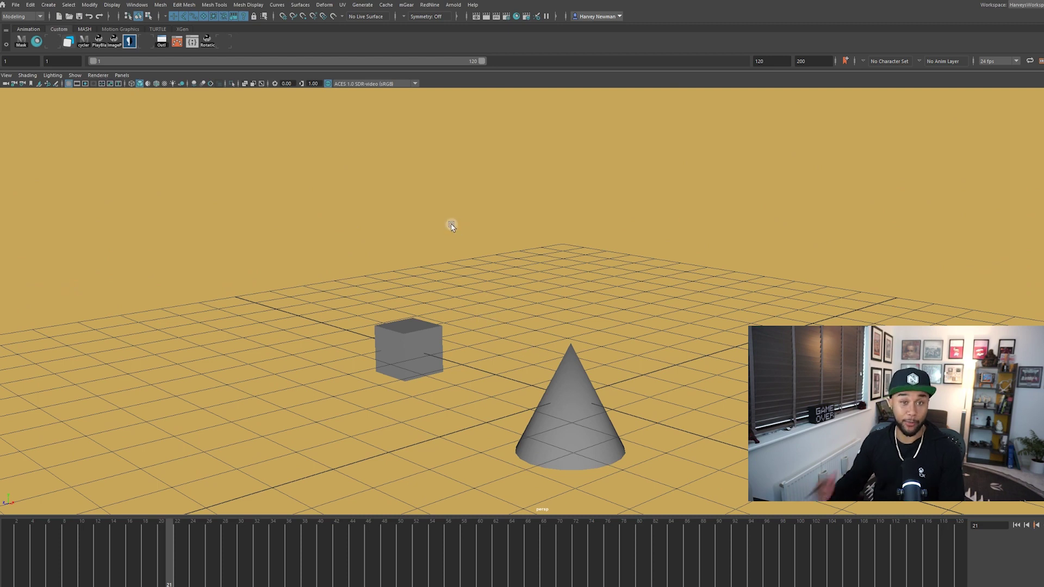
key("space")
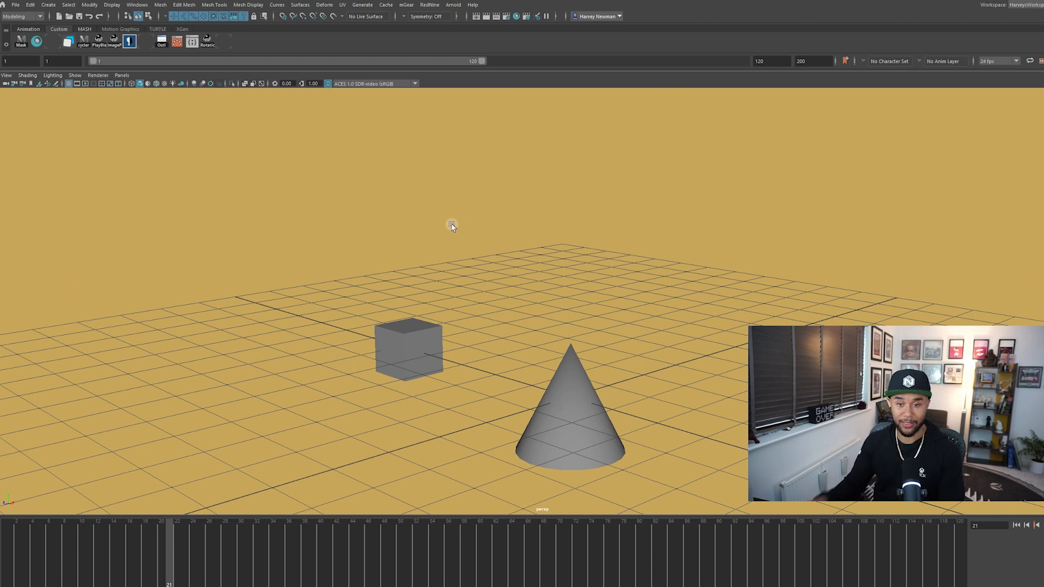
key("space")
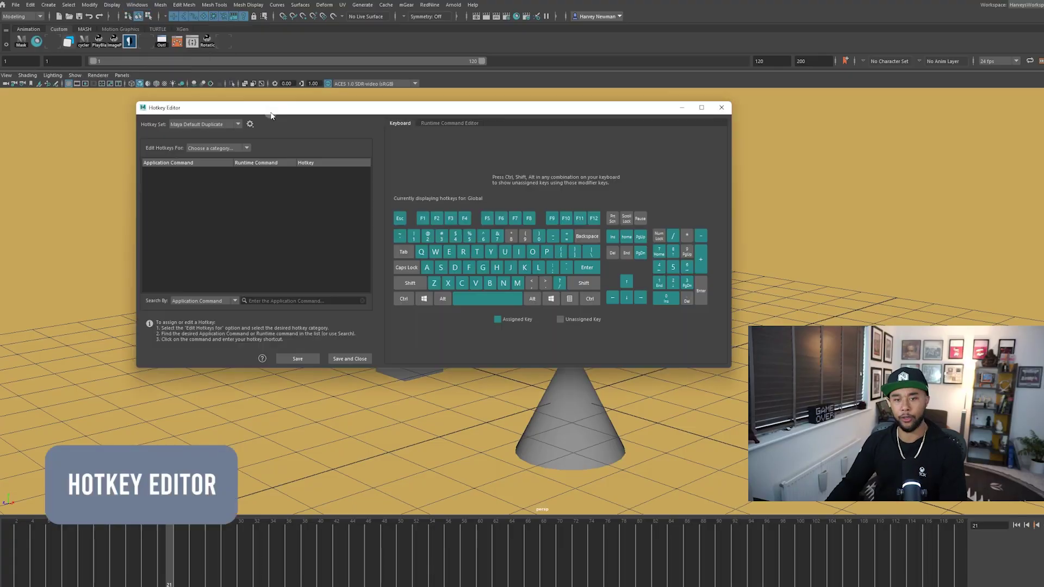
- List the Custom Scripts commands in the Hotkey Editor
mouse_move(381, 105)
left_mouse_down()
mouse_move(436, 102)
mouse_move(393, 102)
left_mouse_up()
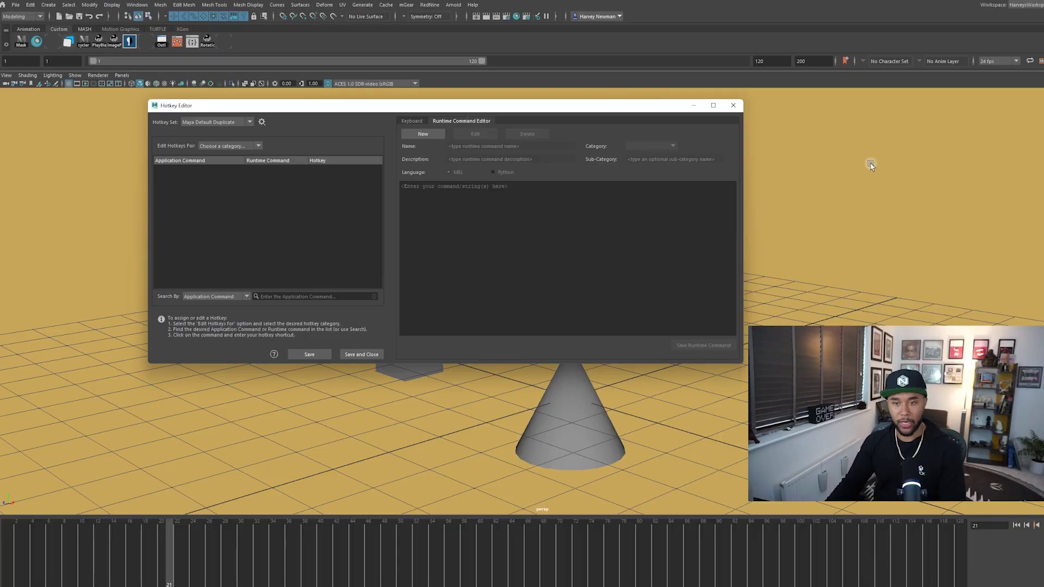
left_click(898, 82)
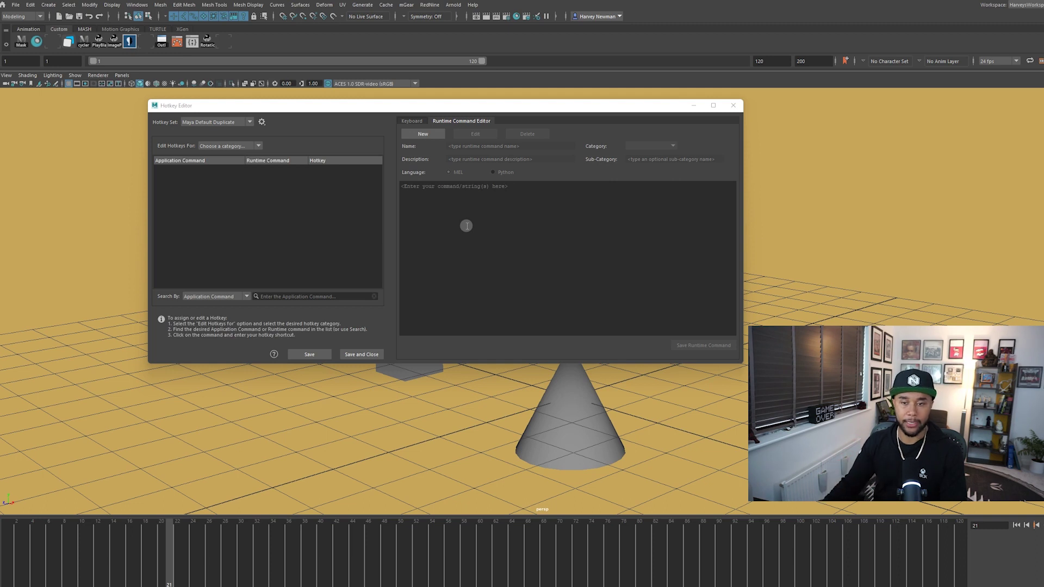
left_click(239, 147)
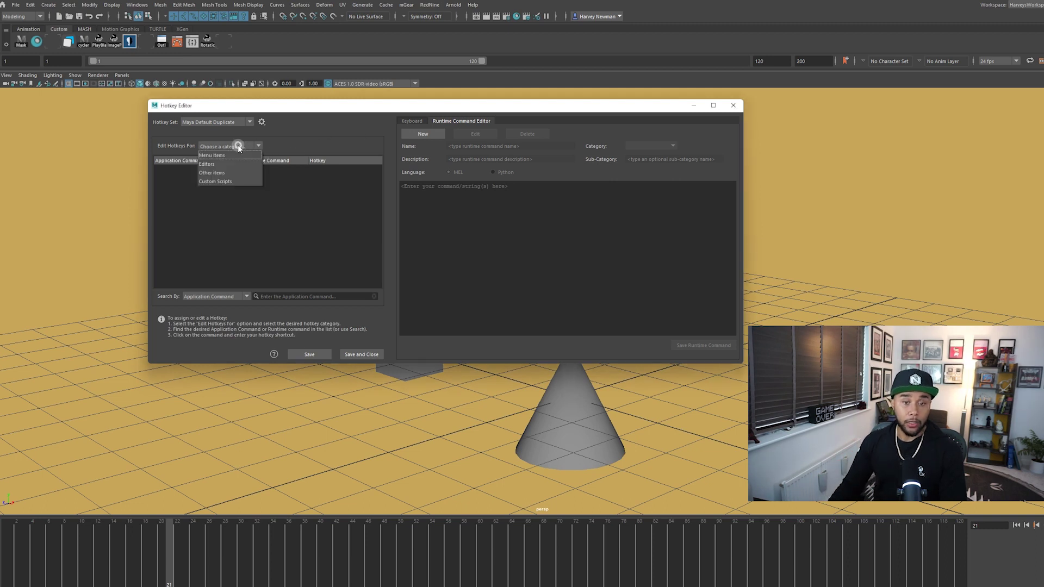
left_click(231, 183)
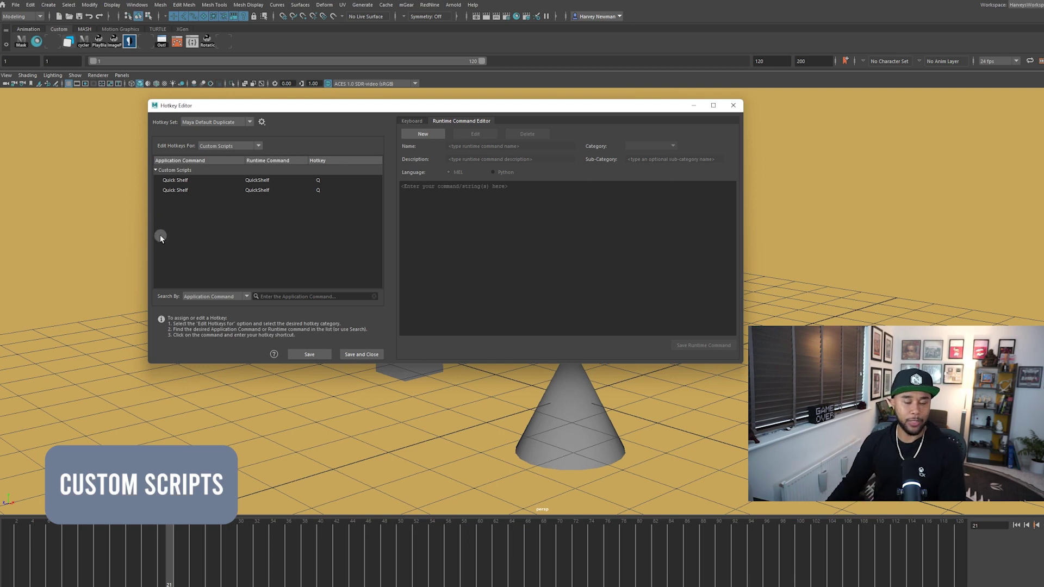
- Start a new MEL runtime command named QuickShelf in the Custom Scripts category
left_click(427, 137)
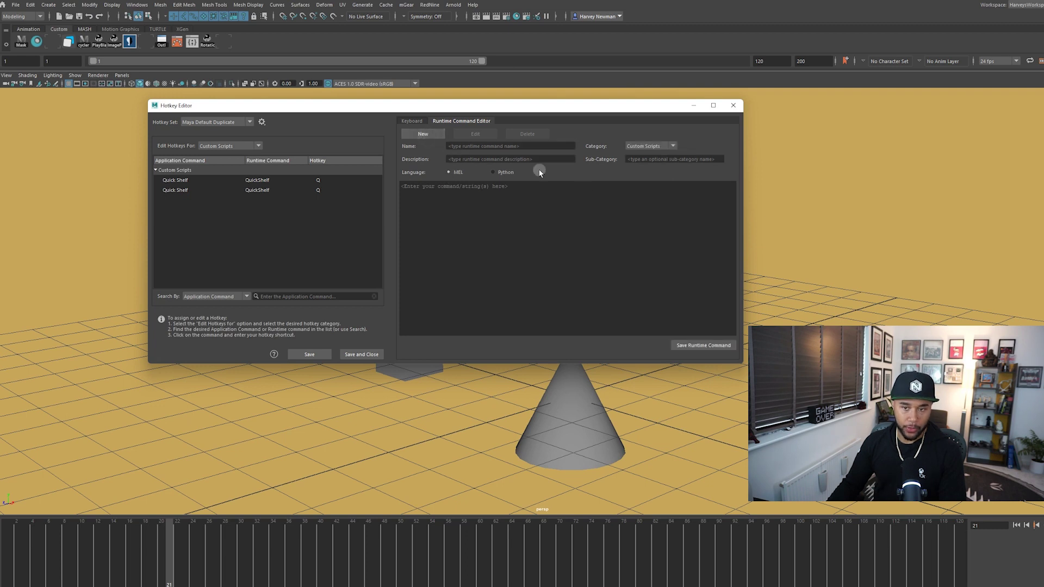
left_click(472, 148)
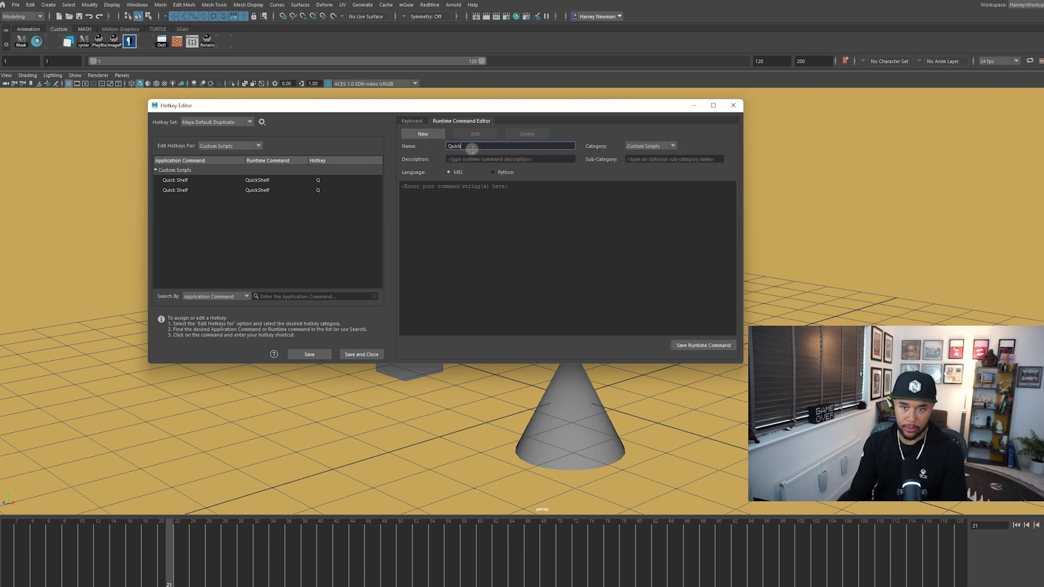
type("QuickShelf")
left_click(479, 241)
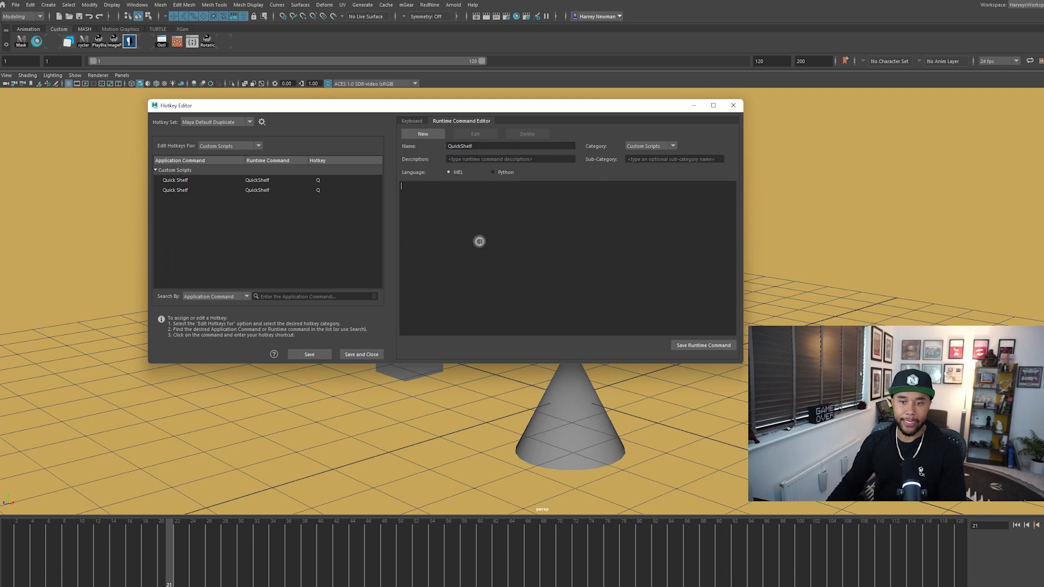
type("Quick")
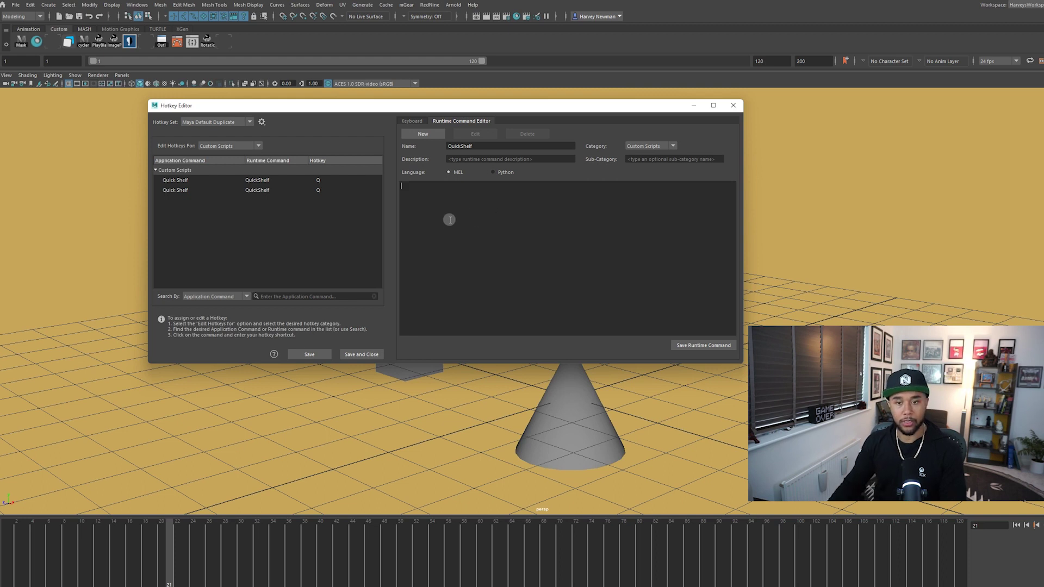
- Examine the script code of the existing QuickShelf runtime command
left_click(257, 180)
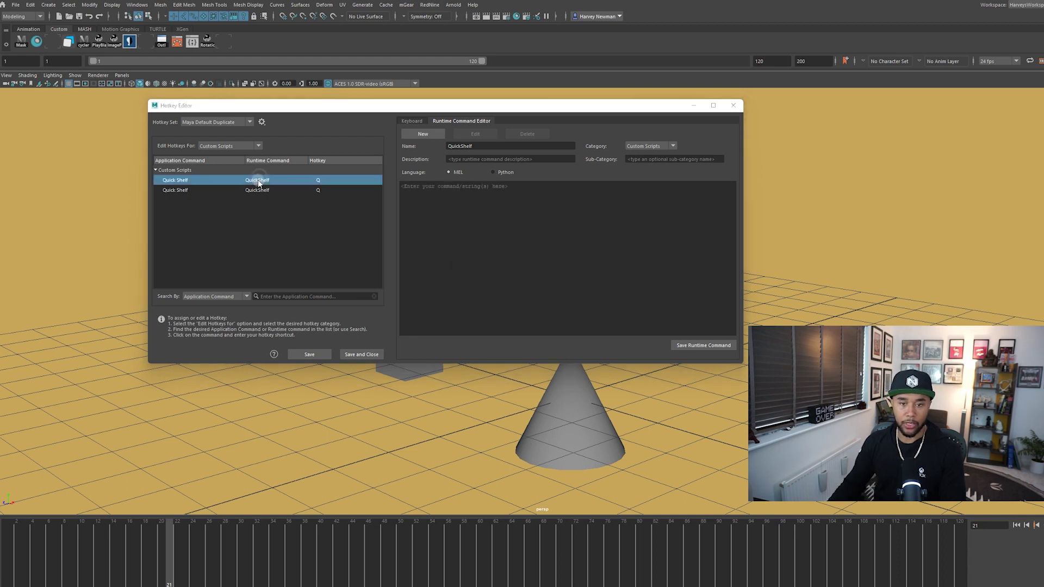
left_click(563, 297)
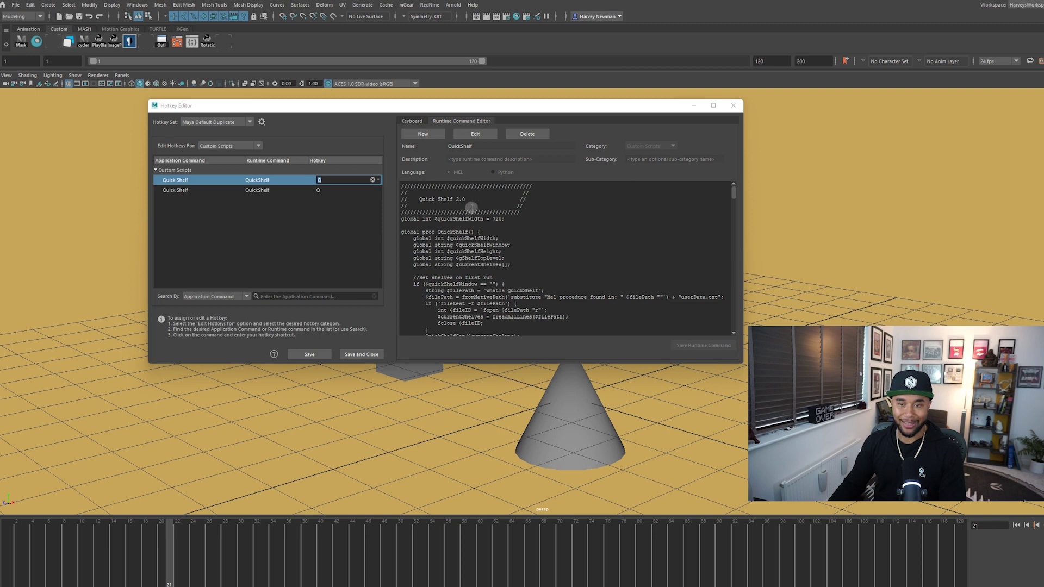
scroll(546, 289, "down", 8)
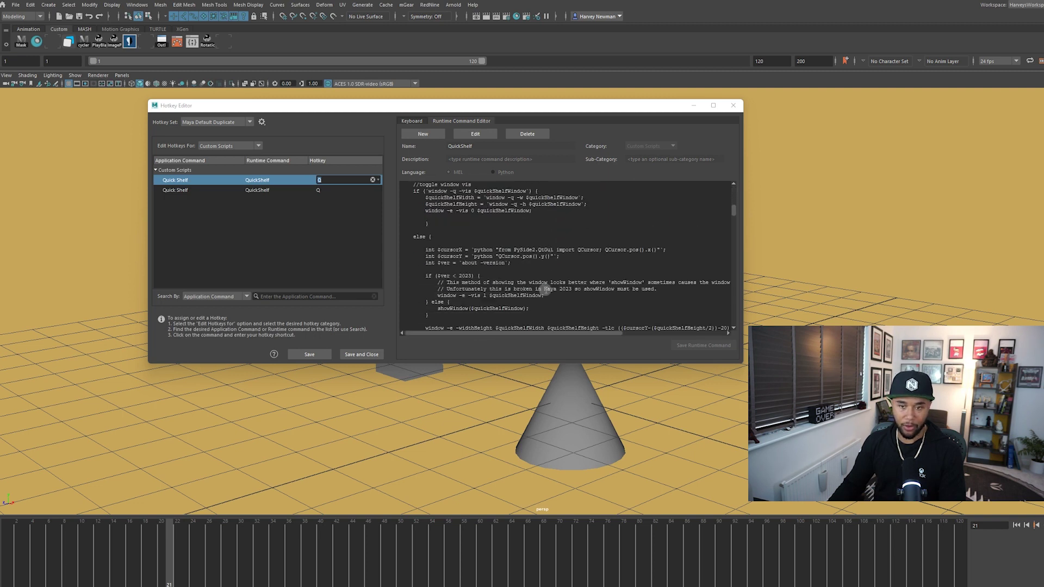
scroll(444, 220, "up", 10)
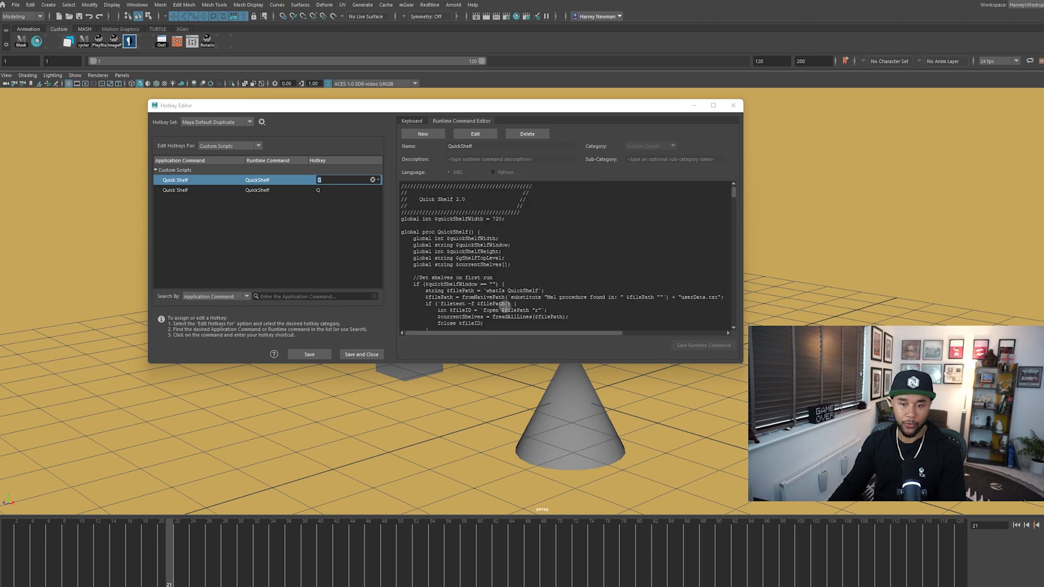
- Remove the duplicate Quick Shelf entry and clear the hotkey of the remaining one
left_click(351, 182)
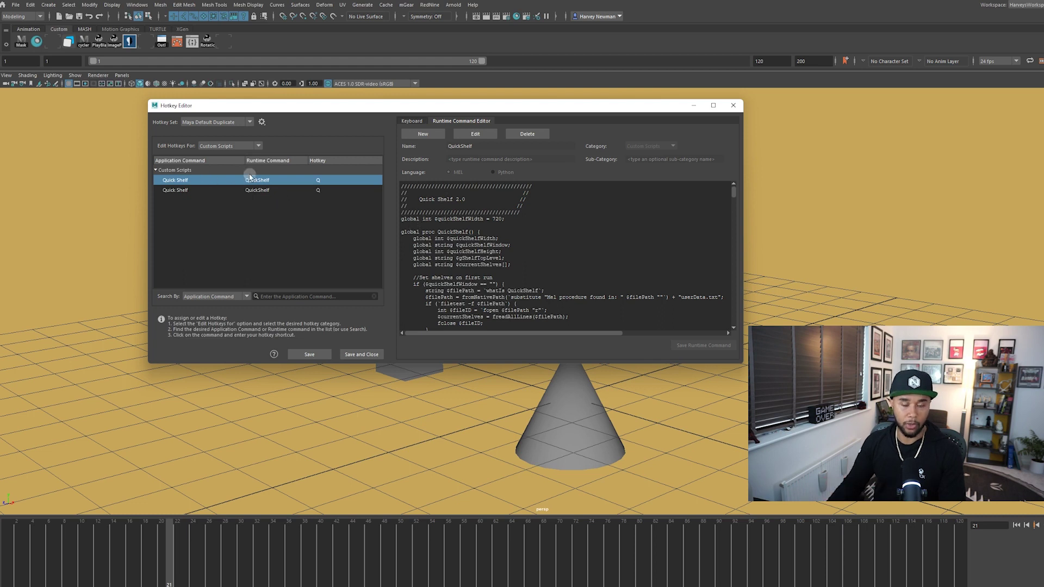
double_click(334, 180)
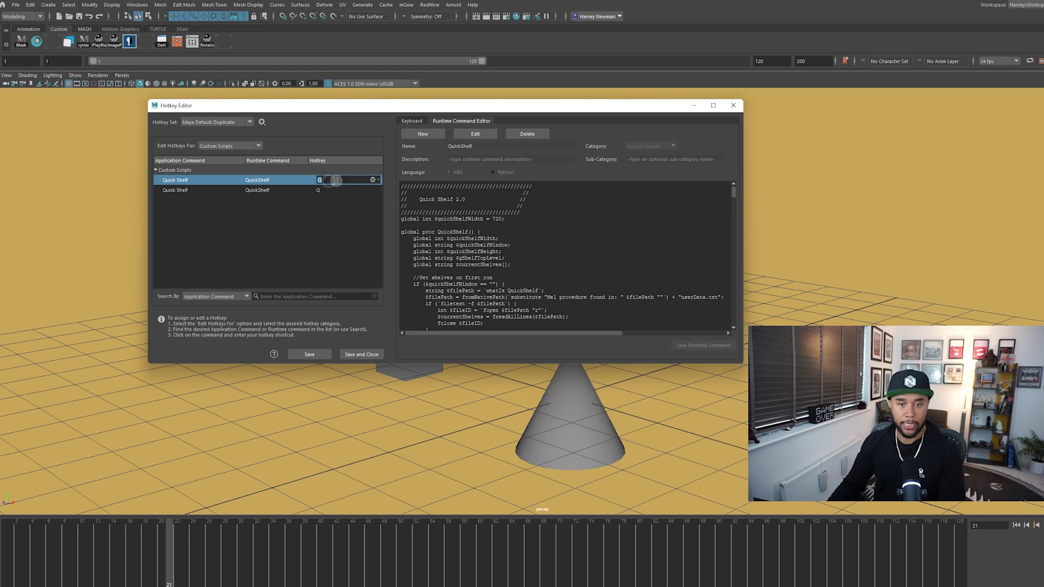
key("q")
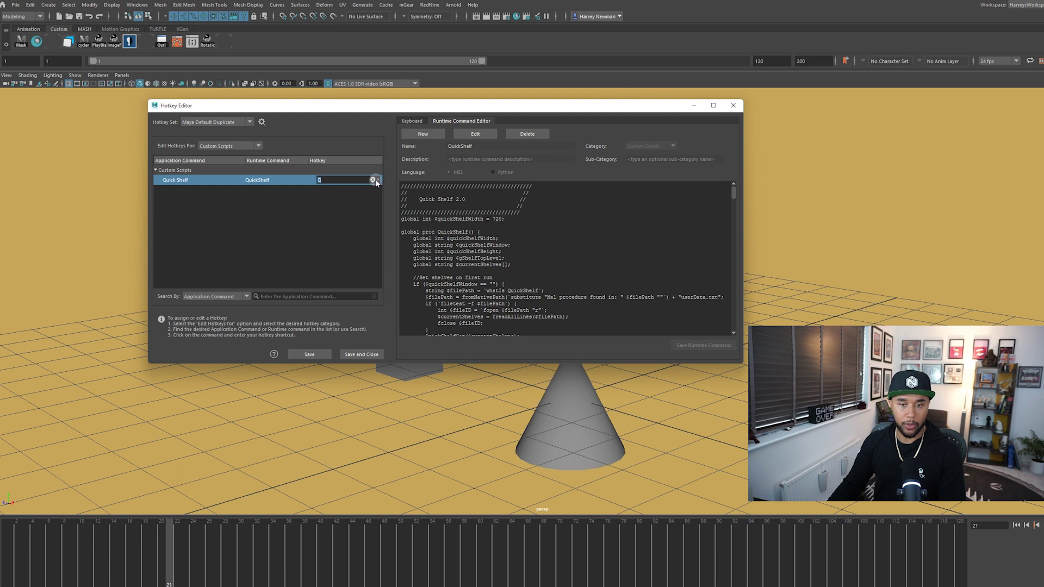
left_click(373, 180)
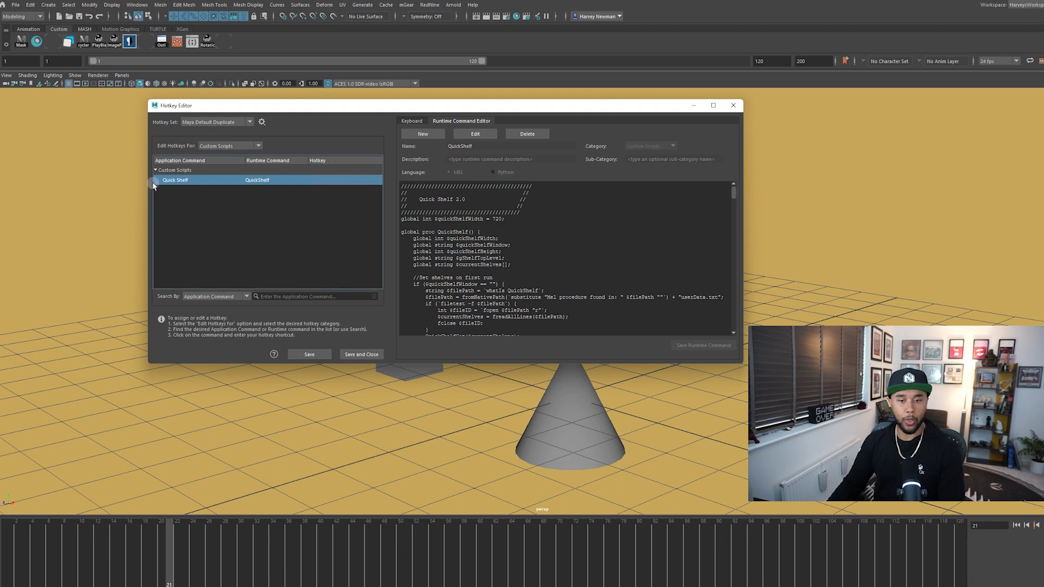
- Check the keyboard map for available keys and assign Q as the Quick Shelf command's hotkey
double_click(328, 180)
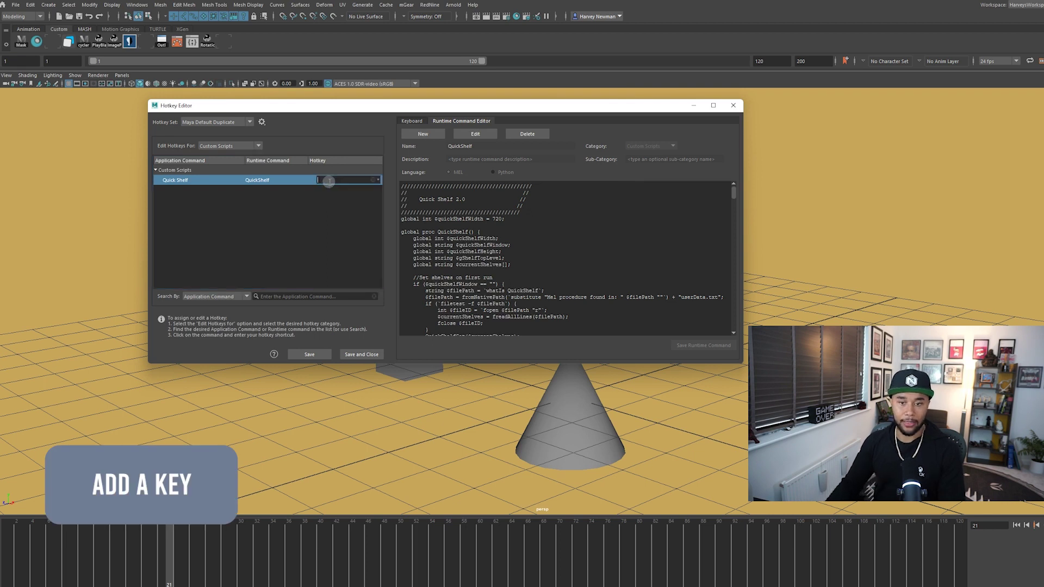
left_click(412, 120)
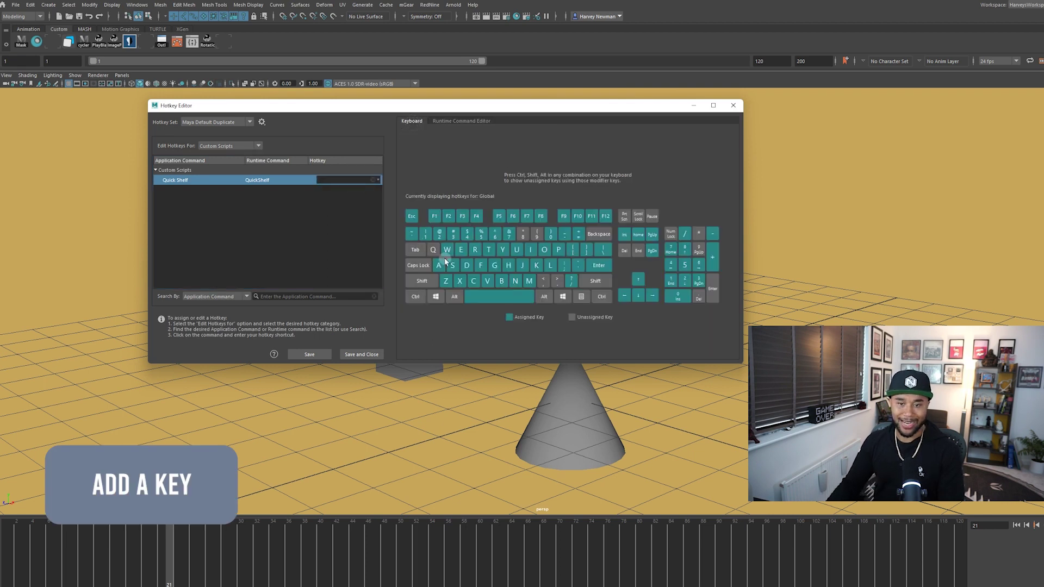
mouse_move(435, 252)
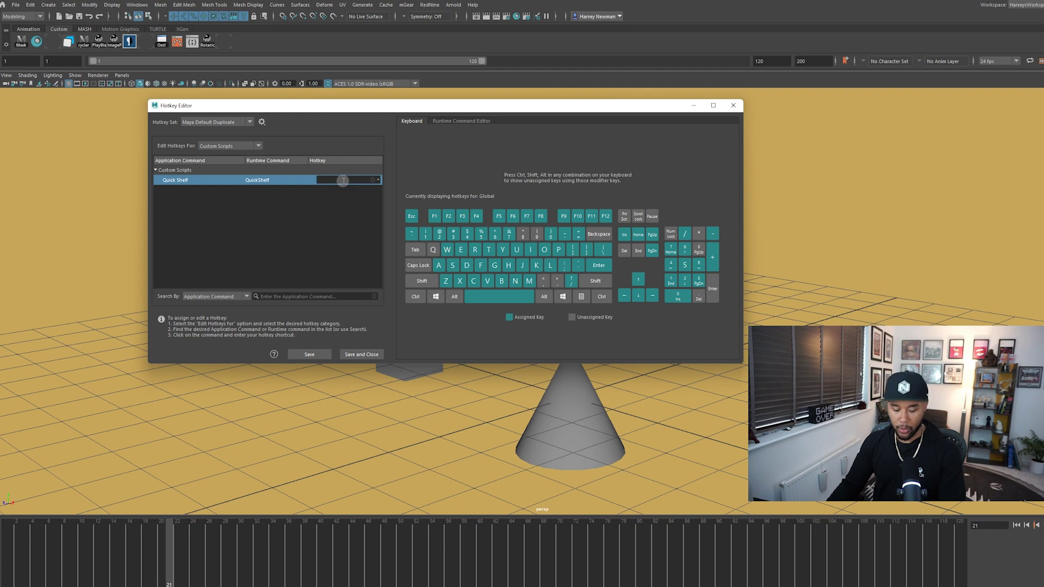
left_click(333, 212)
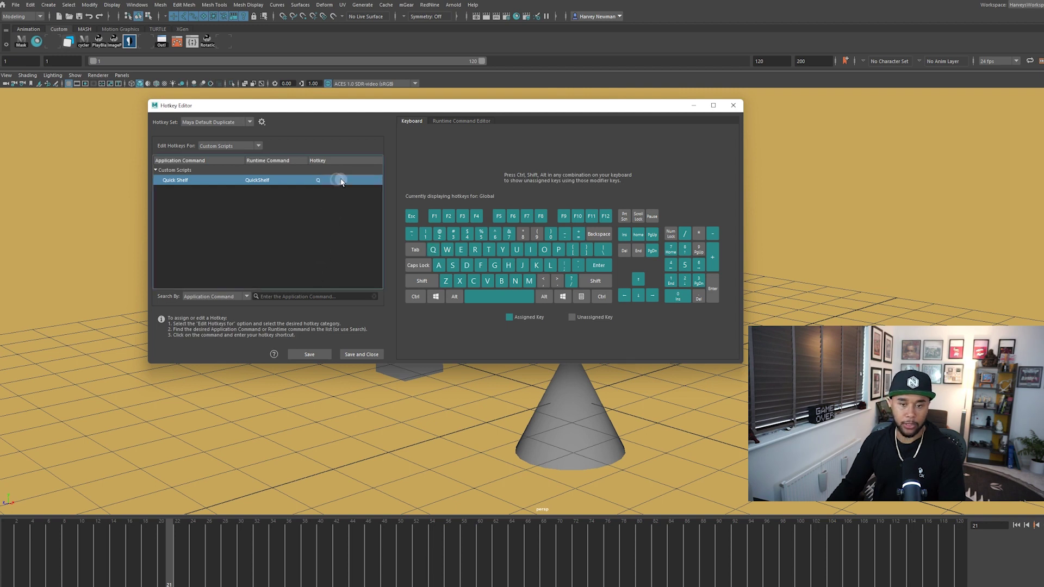
- Add an additional hotkey for the Quick Shelf command, set it to On Release and assign it to Q
double_click(335, 180)
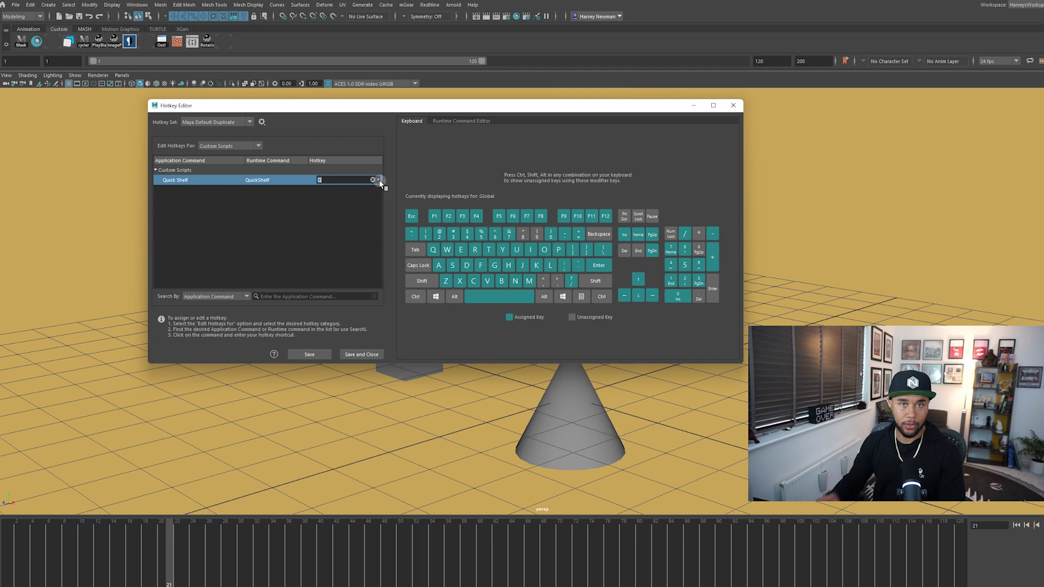
left_click(379, 181)
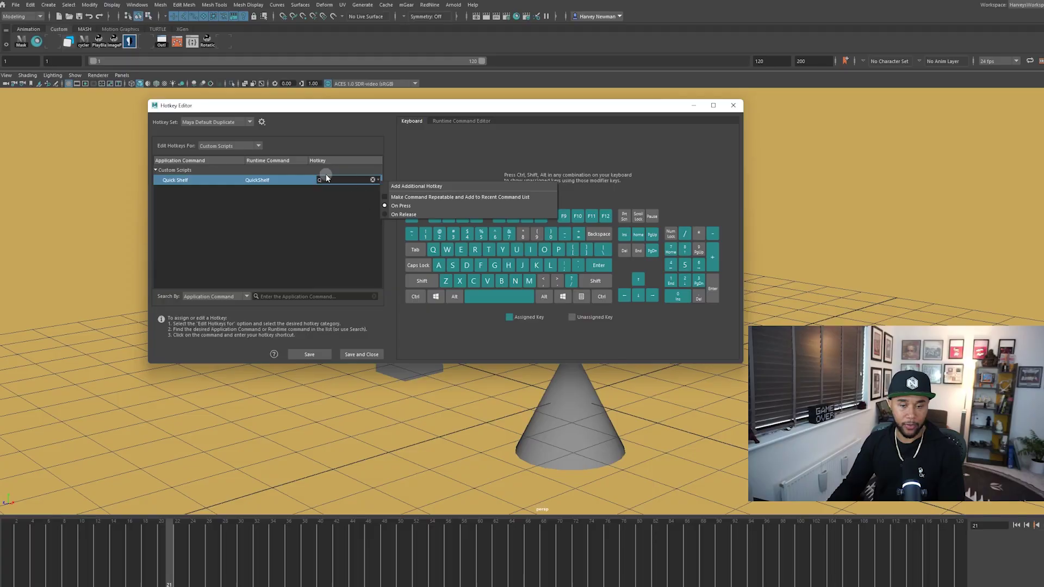
left_click(425, 187)
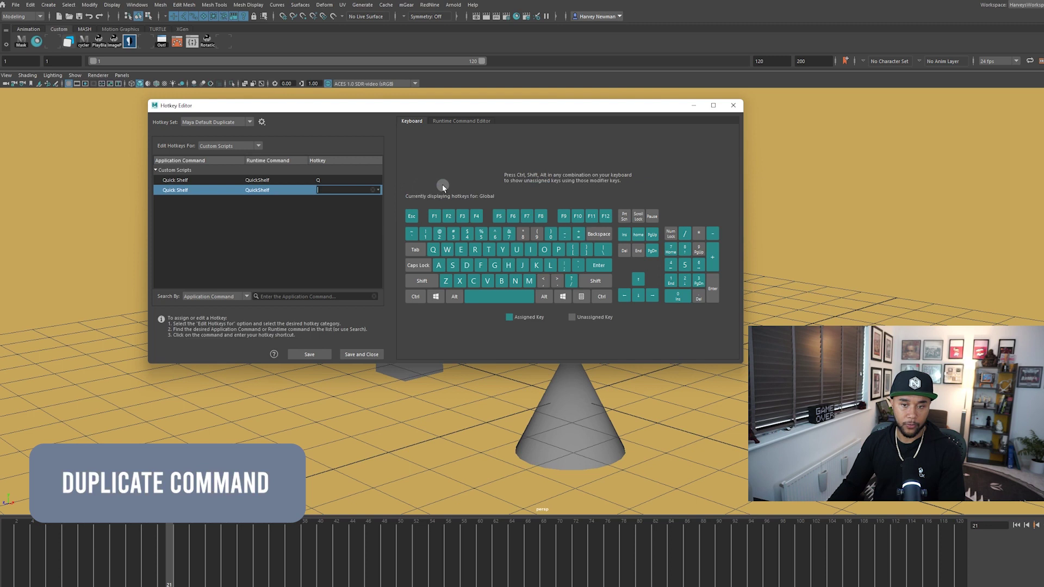
left_click(379, 191)
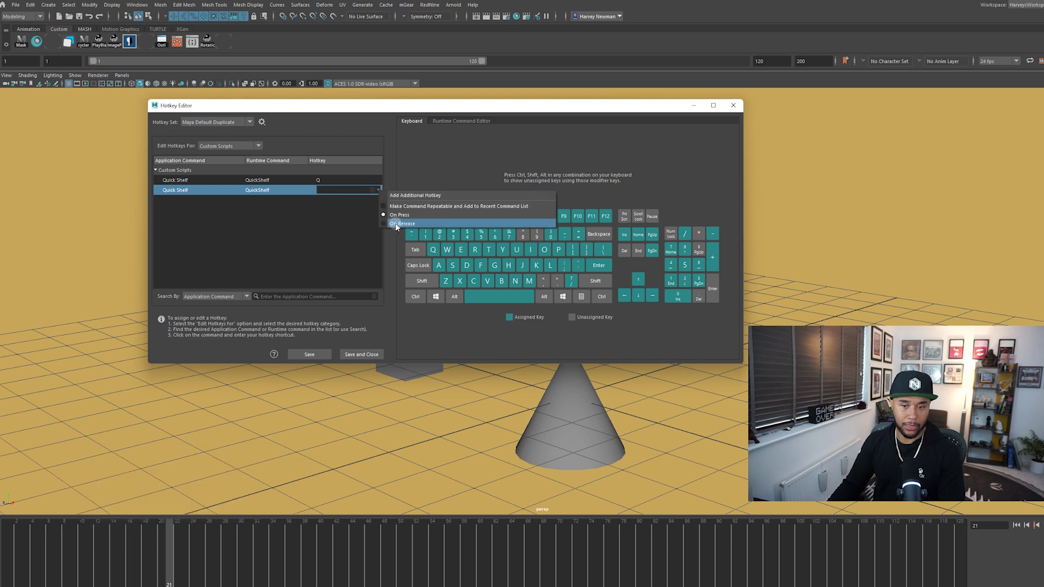
left_click(402, 223)
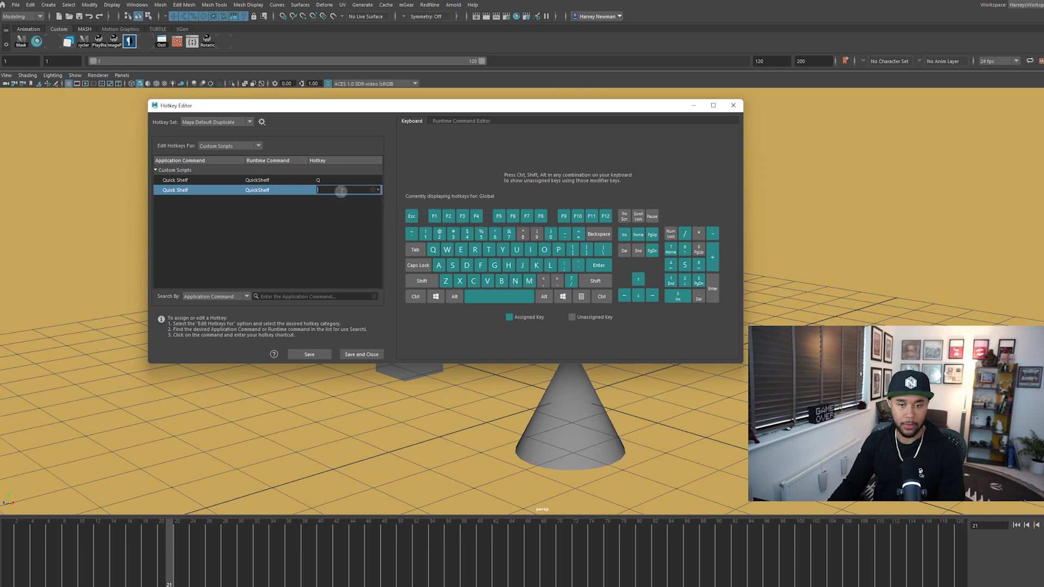
left_click(328, 228)
- Check the press and release options of both Quick Shelf hotkeys, then close the Hotkey Editor
left_click(352, 177)
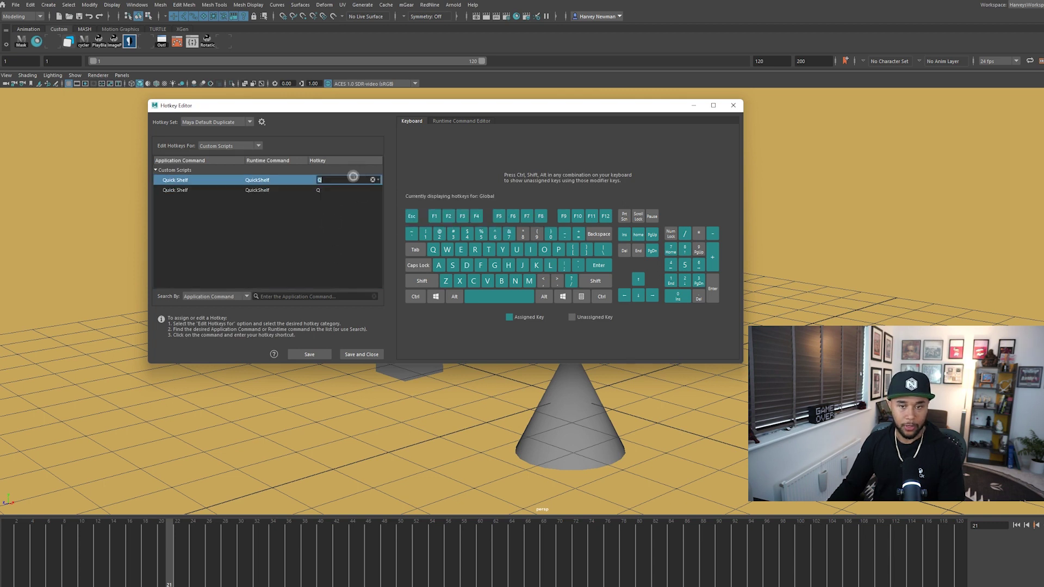
left_click(378, 179)
left_click(322, 191)
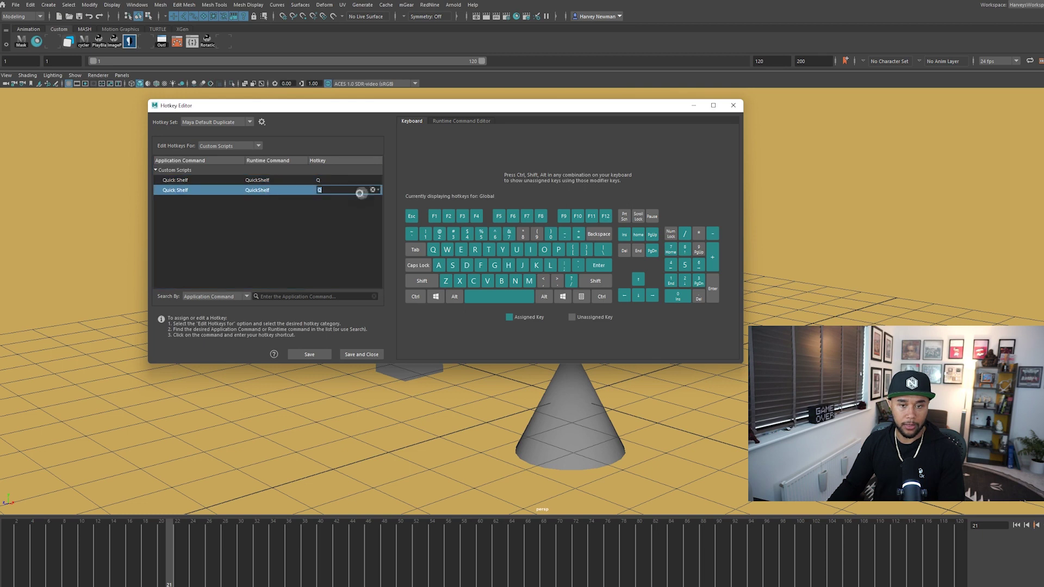
left_click(375, 190)
left_click(307, 231)
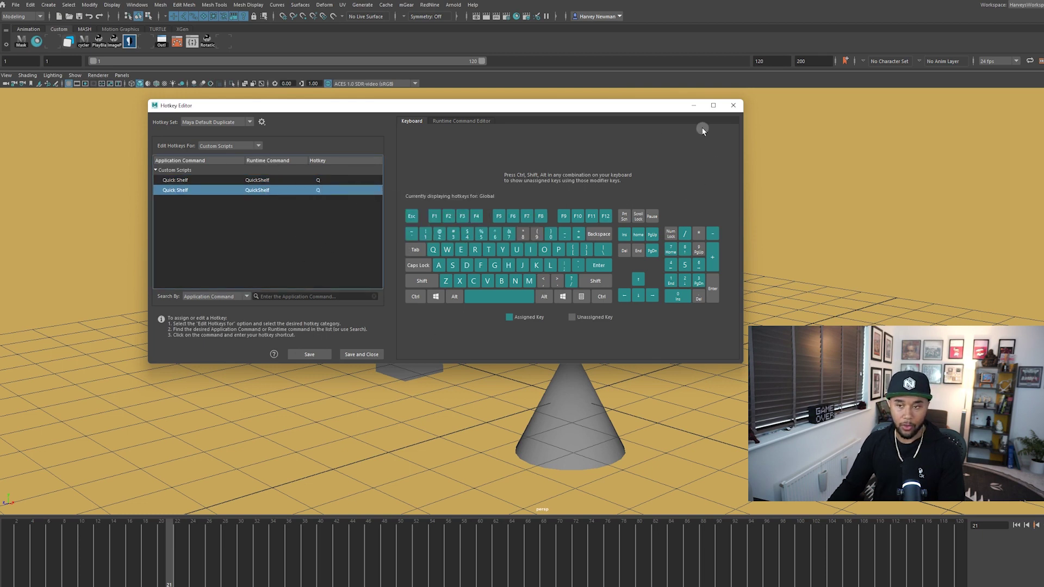
left_click(734, 107)
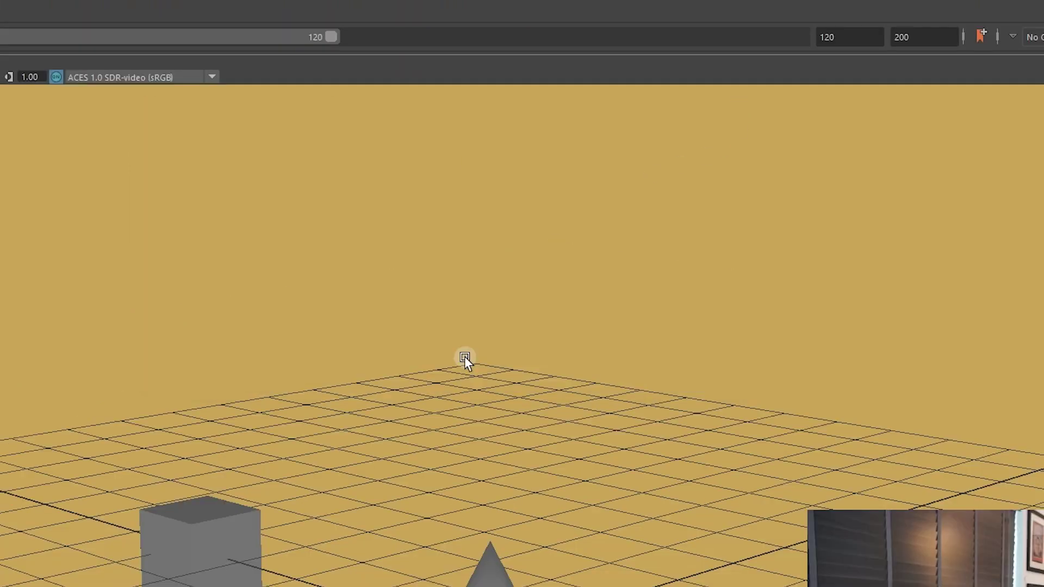
- Test the Q hotkey over the viewport by repeatedly showing and hiding the Quick Shelf
key("q")
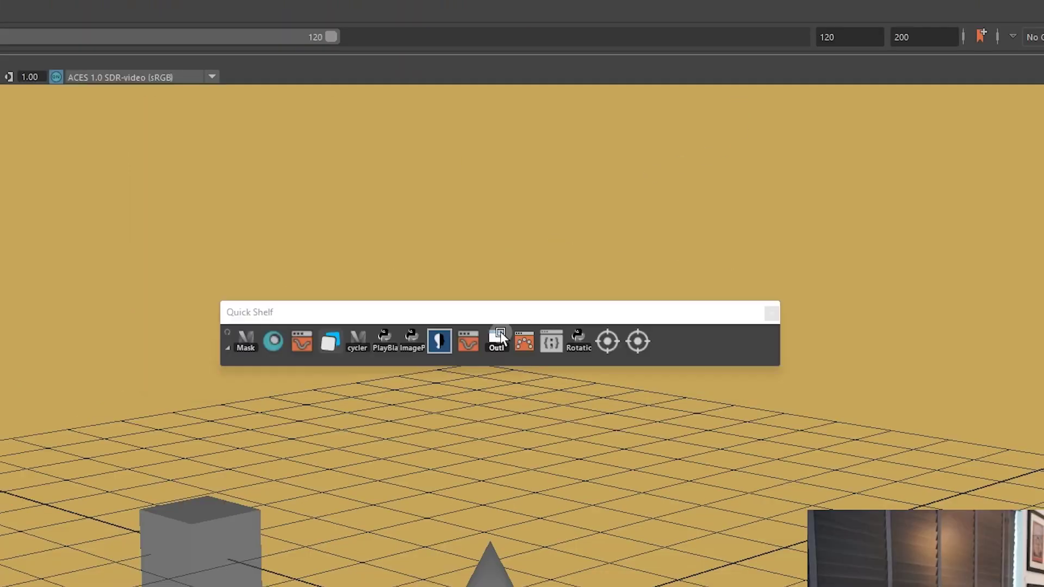
key("q")
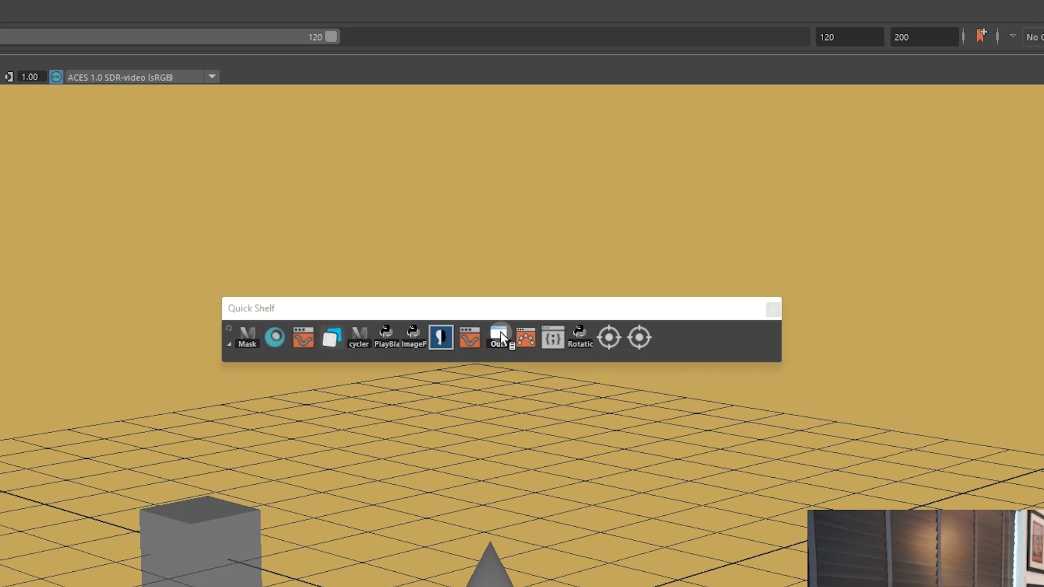
left_click_drag(511, 314, 446, 225)
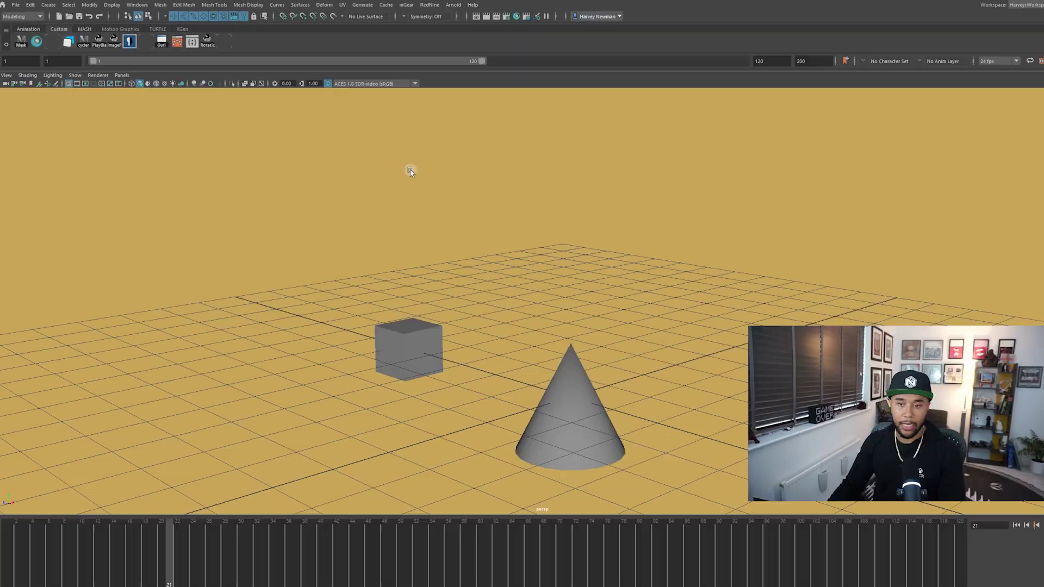
key("q")
key("q")
key("q")
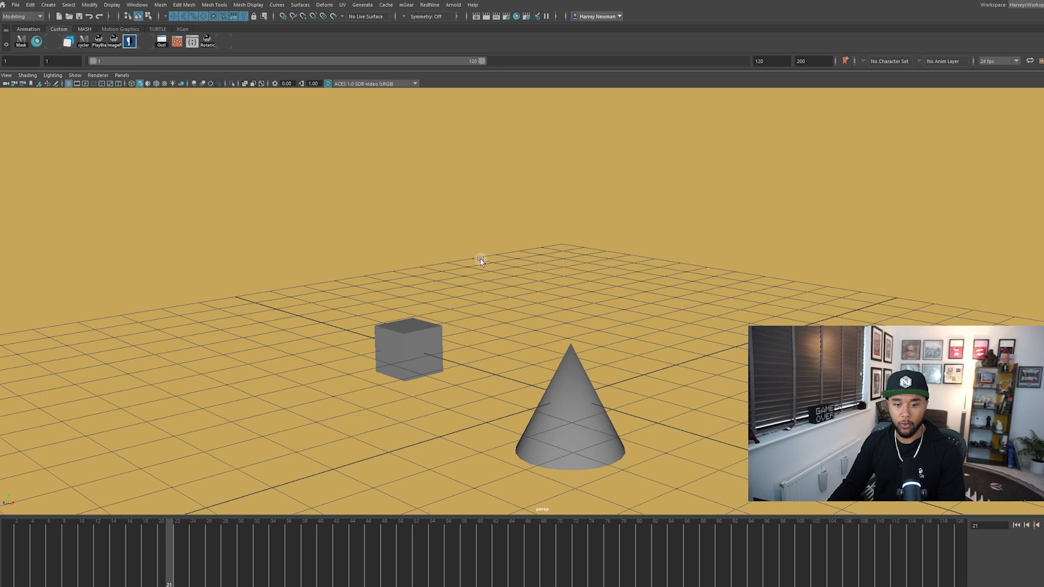
- Show and hide the Quick Shelf several more times with the pointer at different places over the viewport
key("q")
key("q")
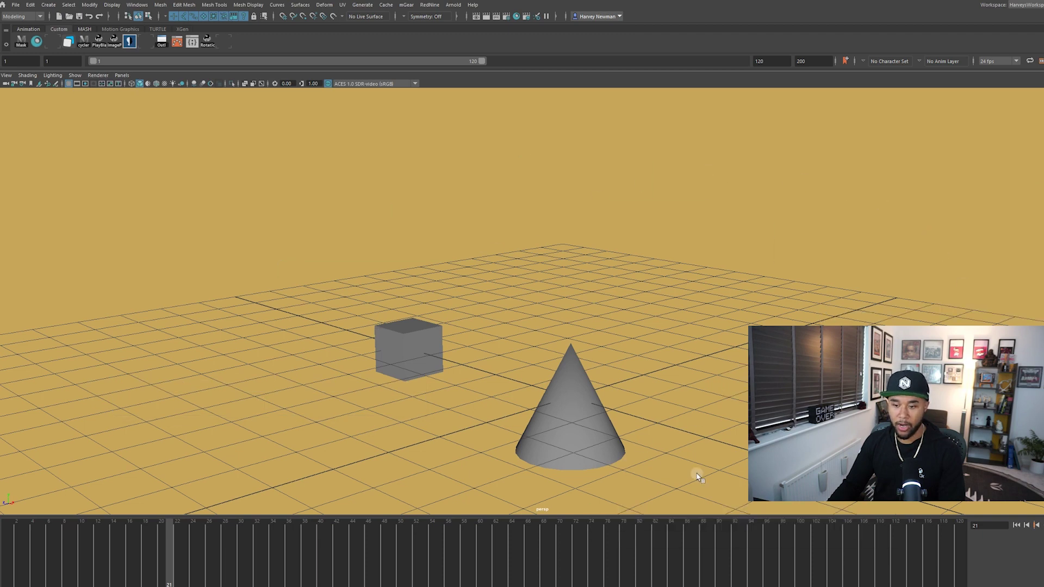
key("q")
key("q")
key("q")
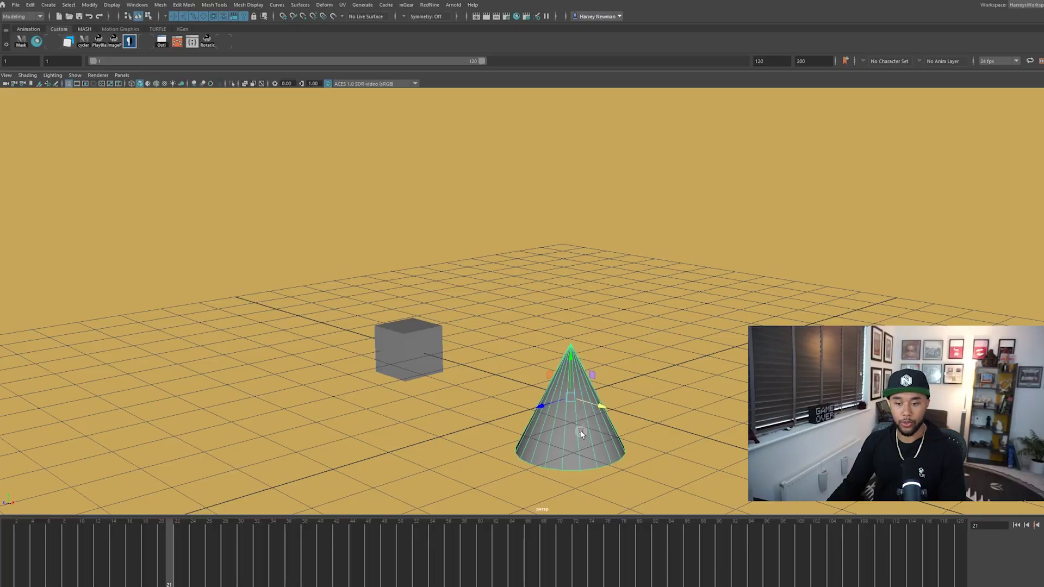
- Select the cube and add the cone to the selection, and snap the cone onto the cube with the Quick Shelf's first target tool
left_click(597, 407)
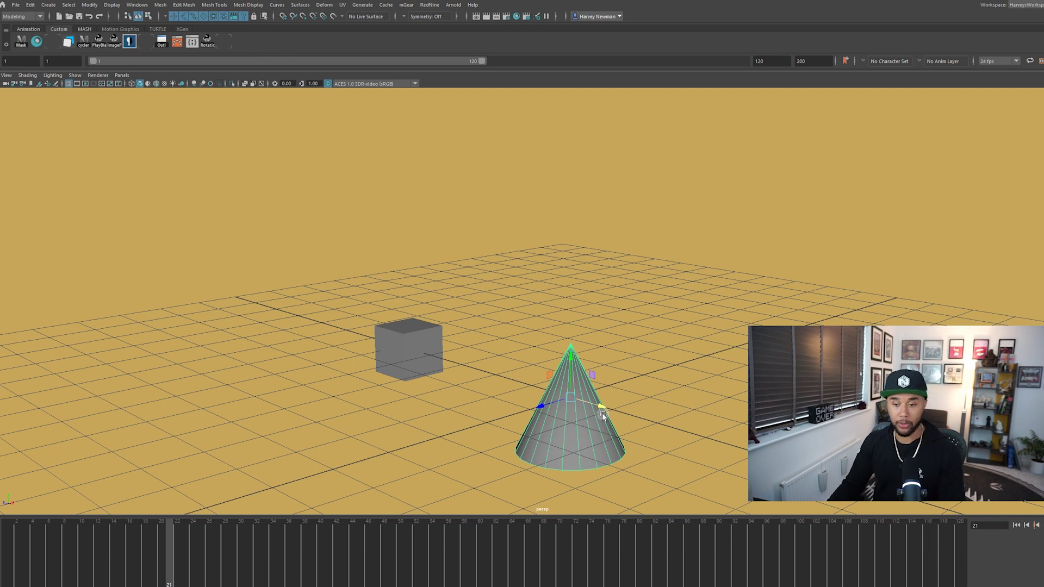
left_click(492, 368)
left_click(410, 340)
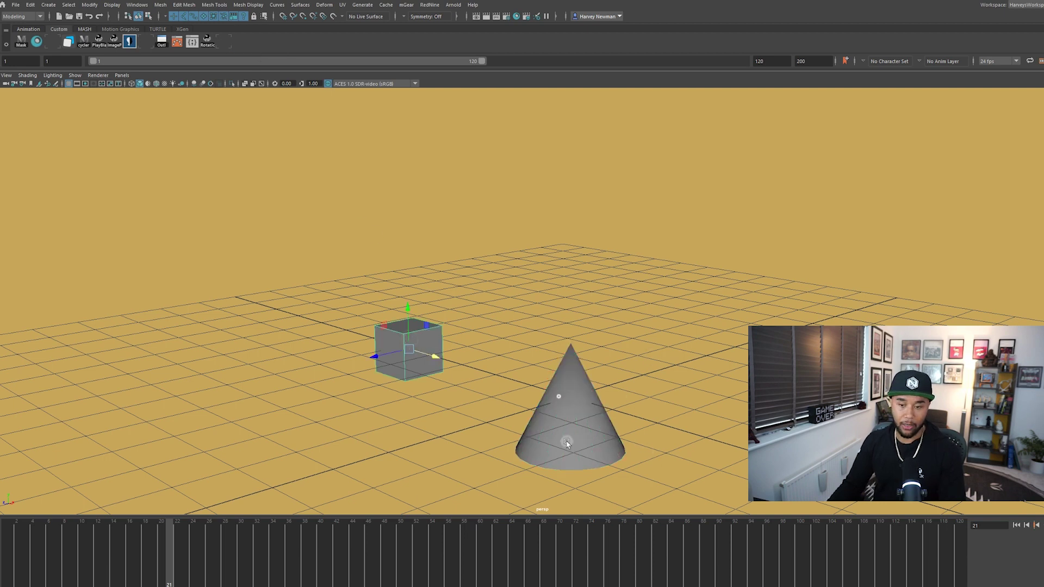
left_click(567, 445, "shift")
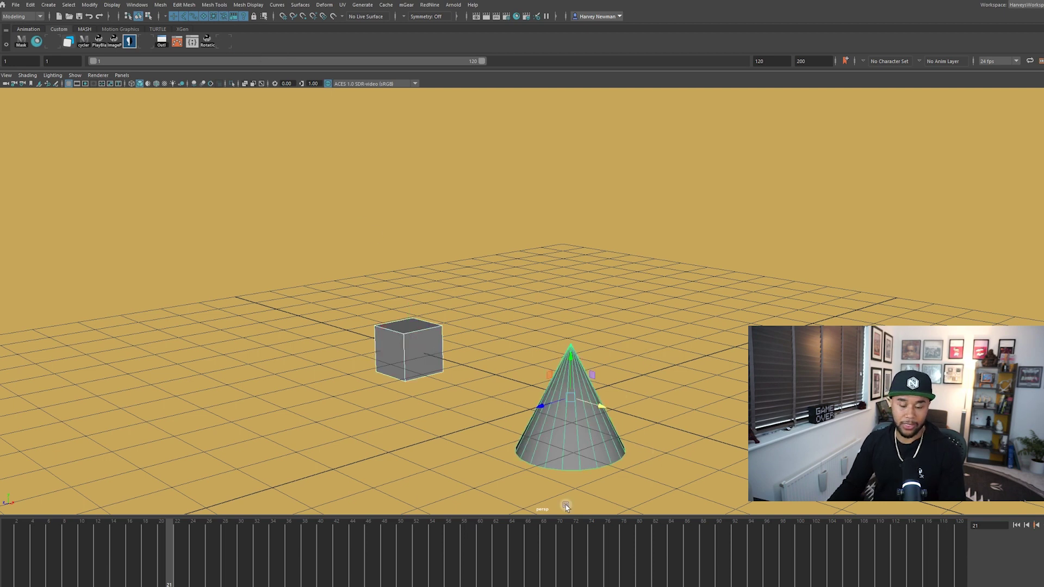
left_click(440, 324)
left_click(577, 399, "shift")
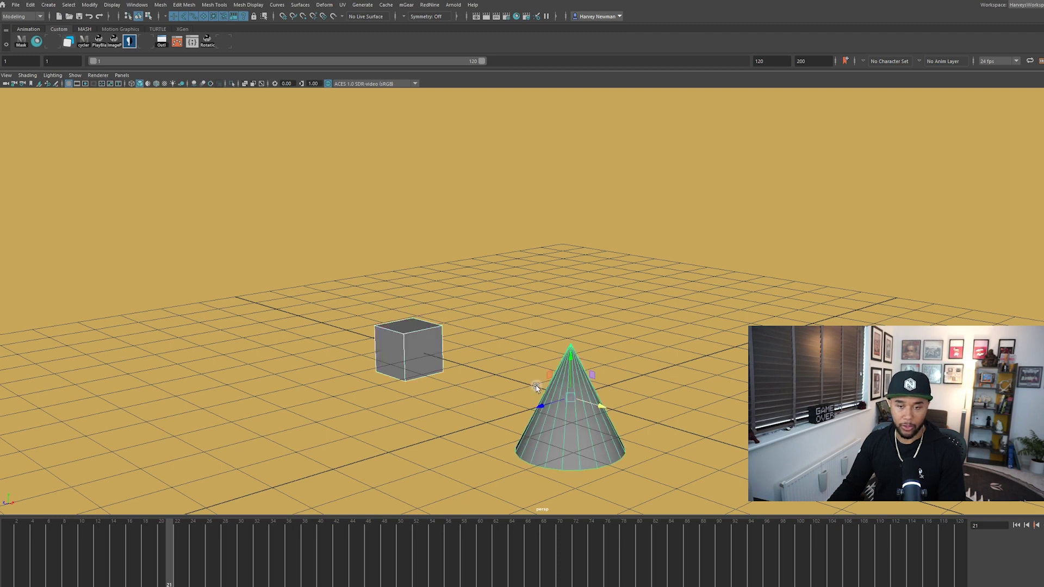
left_click(223, 44)
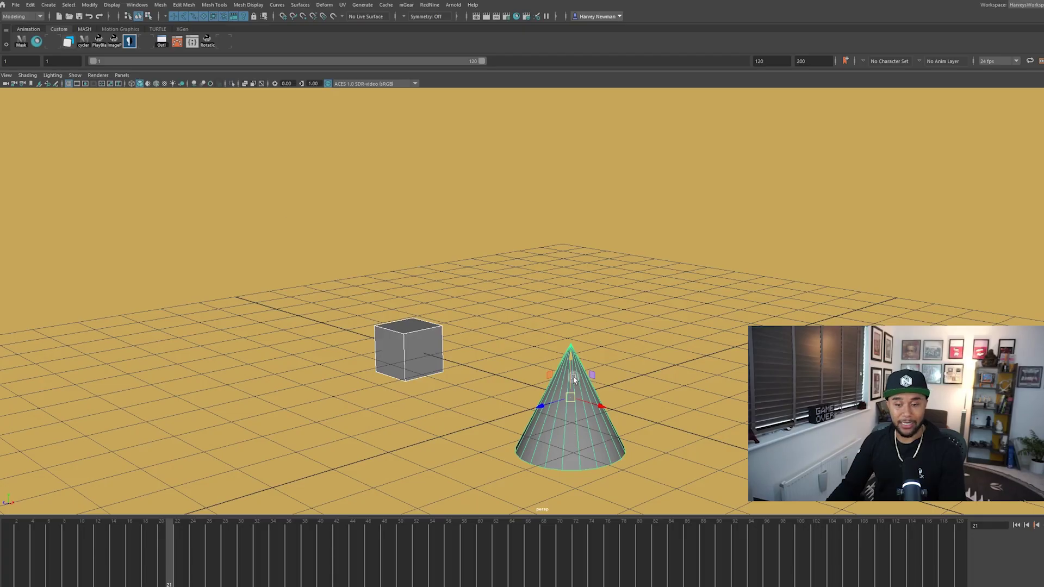
key("alt+q")
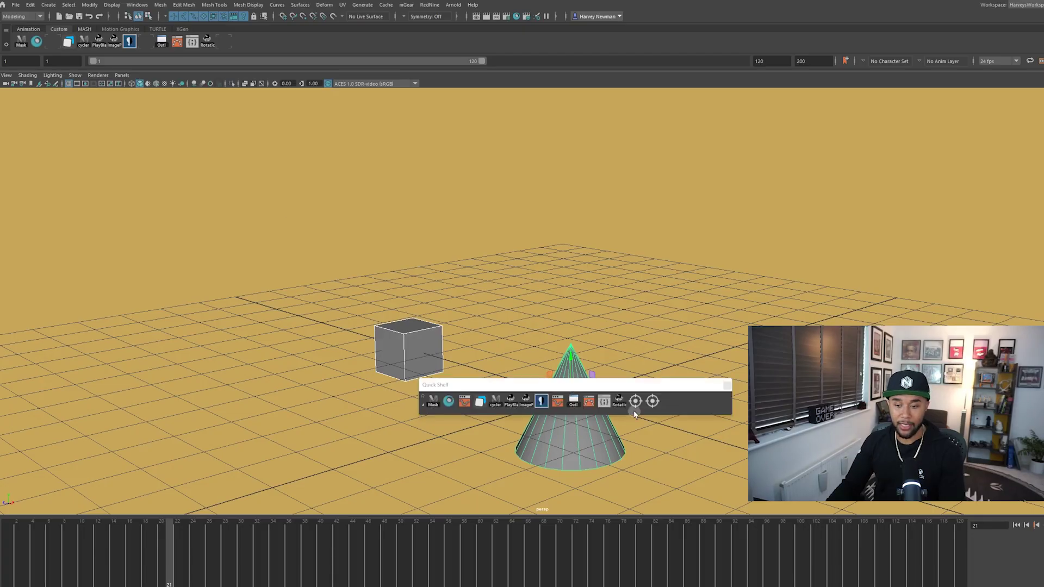
left_click(636, 403)
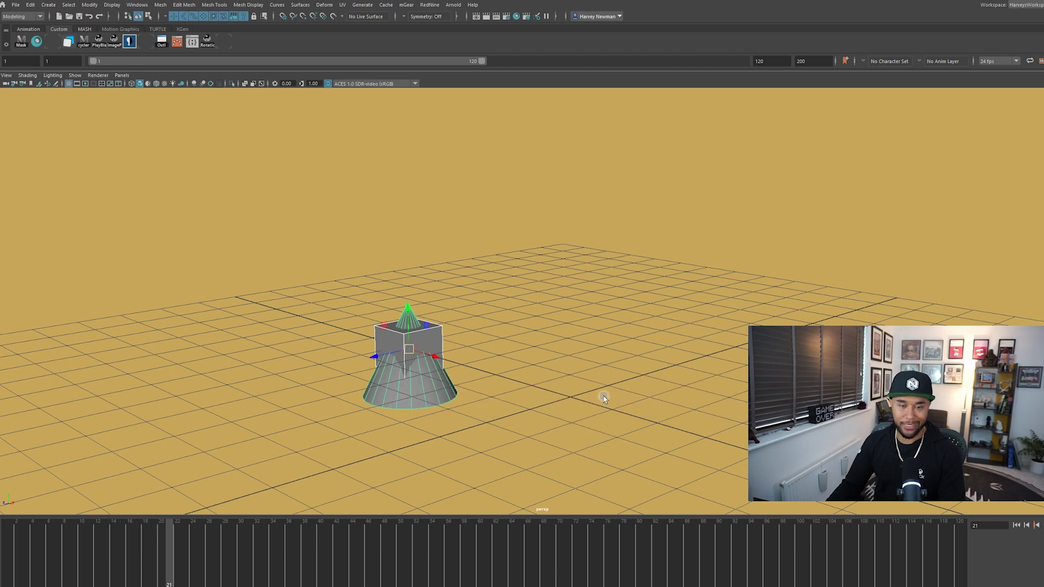
- Launch the FCM_Hider, Outl and cycler tools in turn from the Quick Shelf
key("alt+q")
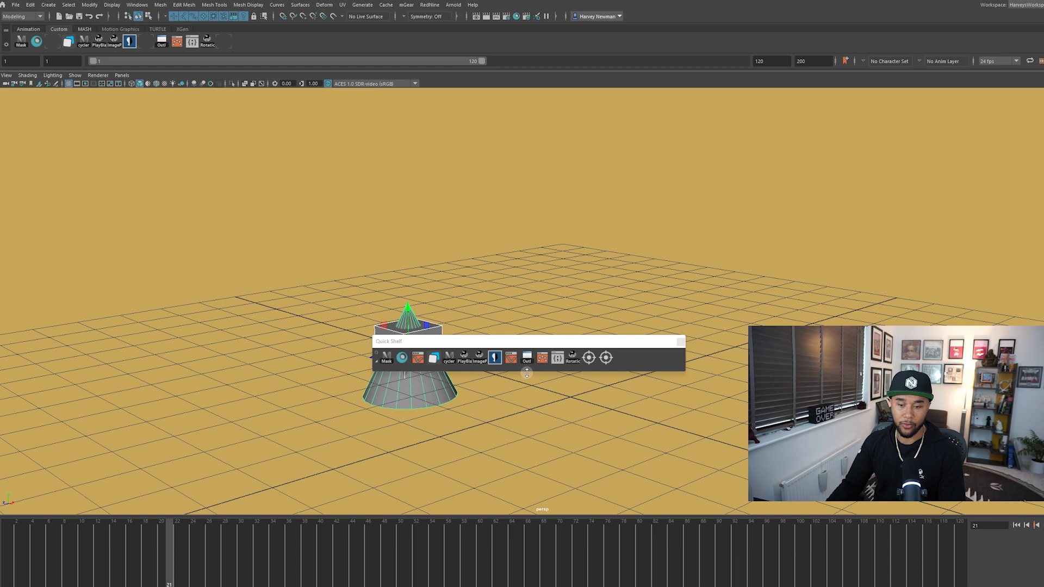
left_click(495, 359)
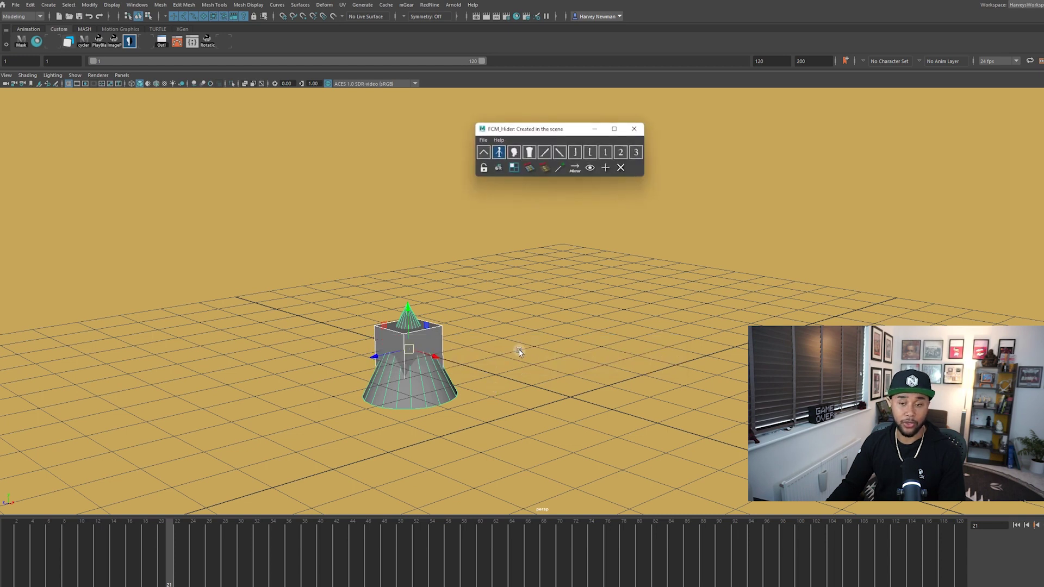
key("alt+q")
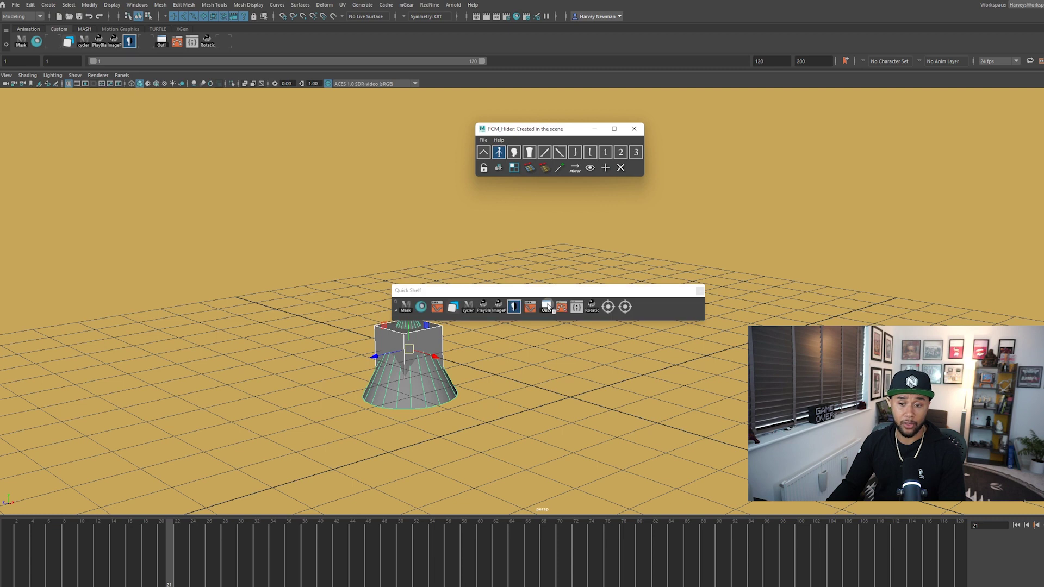
left_click(547, 307)
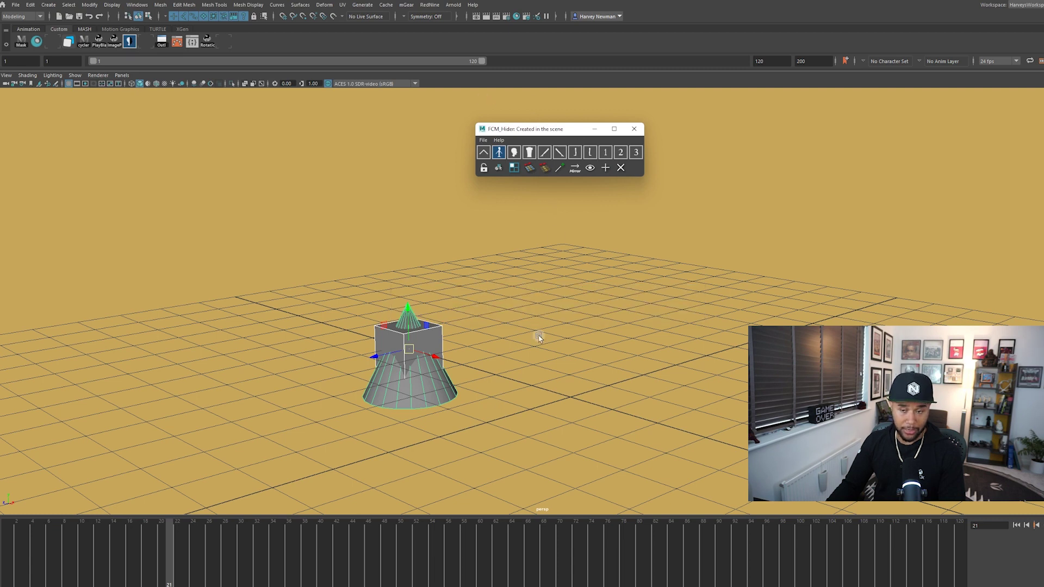
key("alt+q")
left_click(451, 337)
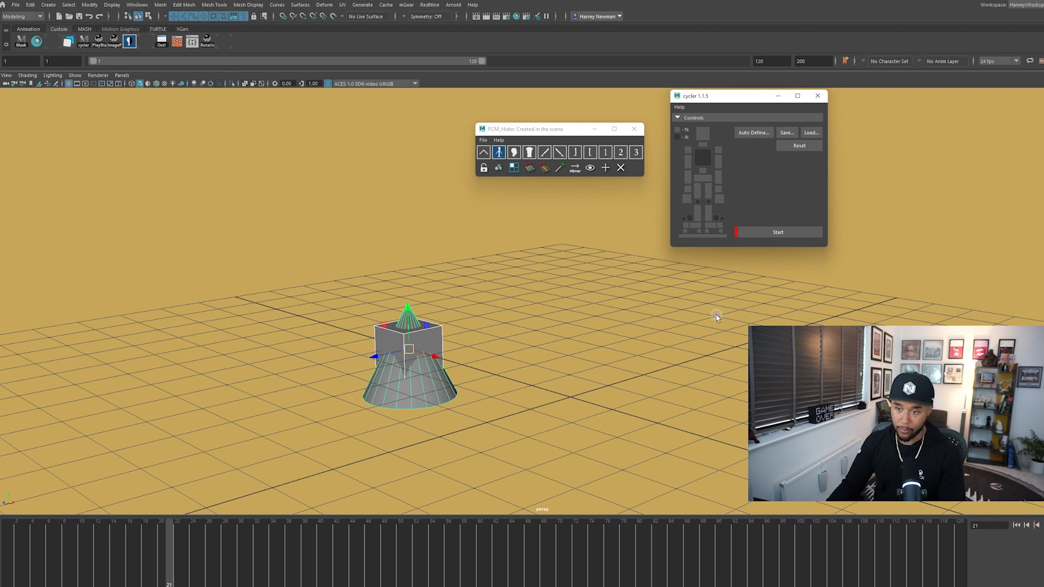
- Bring the Quick Shelf up again over the viewport and run its third tool
key("alt+q")
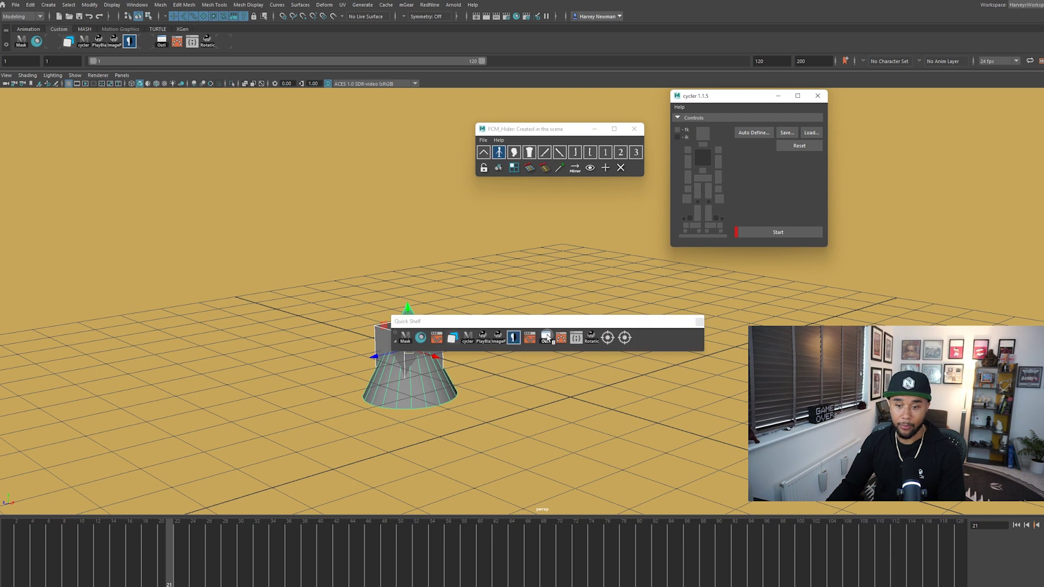
key("alt+q")
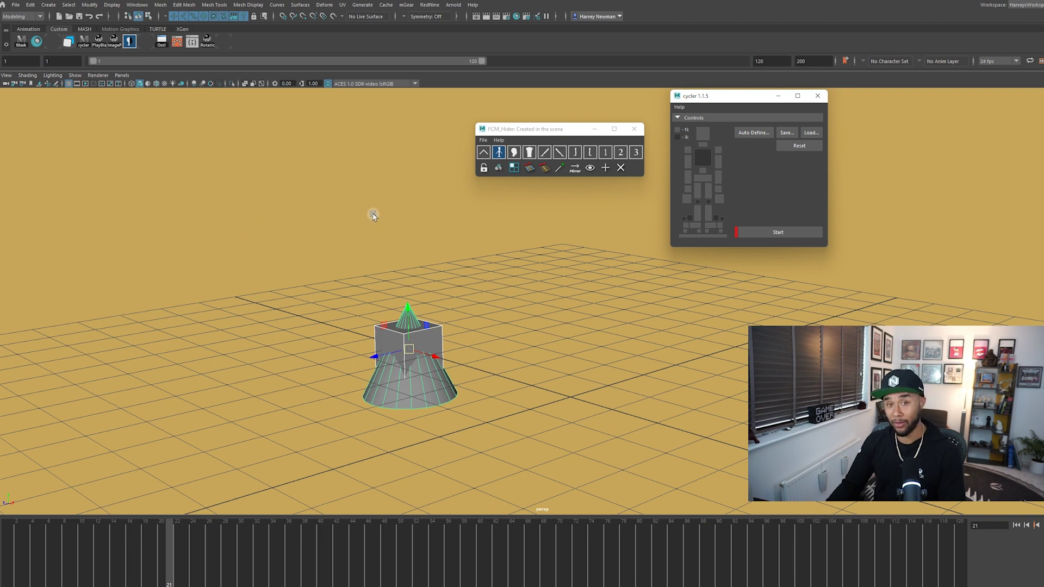
key("alt+q")
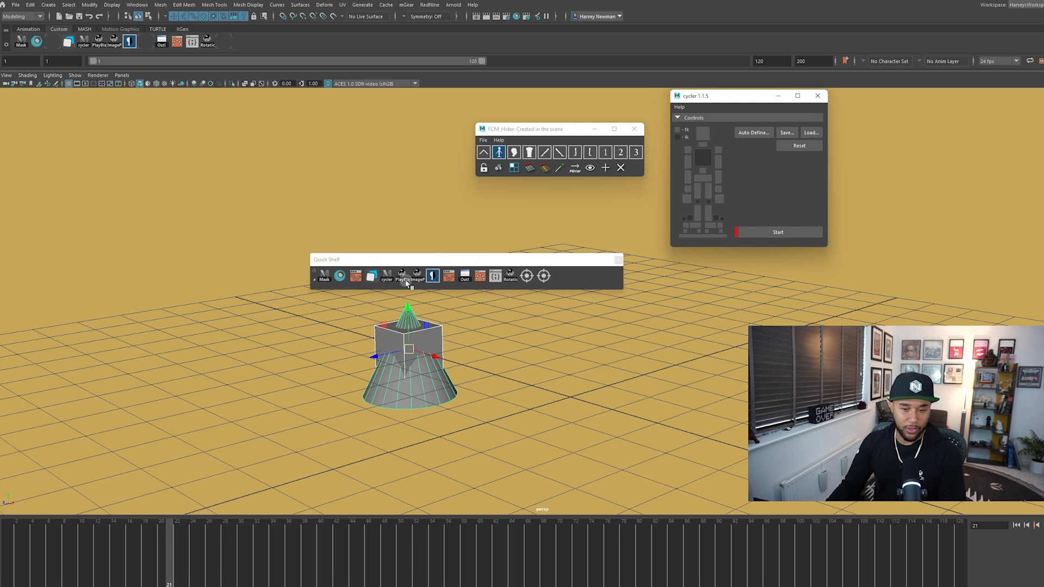
left_click(356, 276)
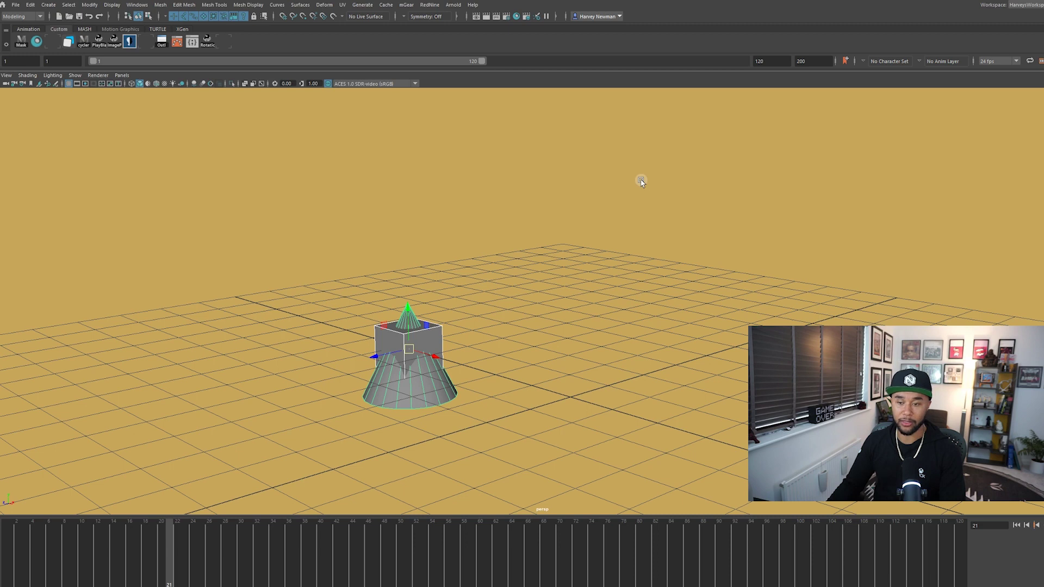
- Toggle the viewport repeatedly between the single perspective view and the four-view layout
key("space")
key("space")
key("space")
key("space")
key("space")
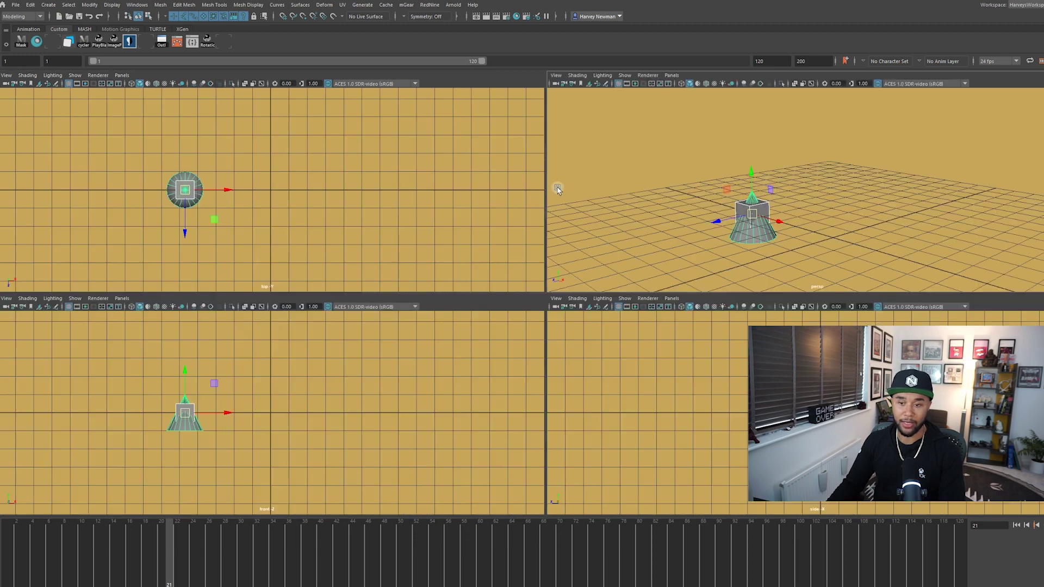
key("space")
key("space")
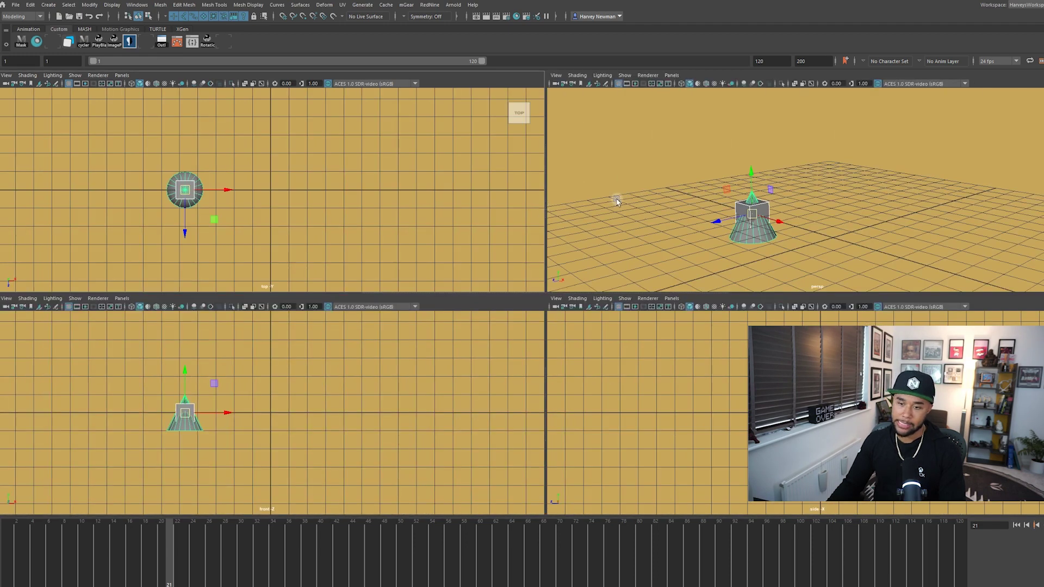